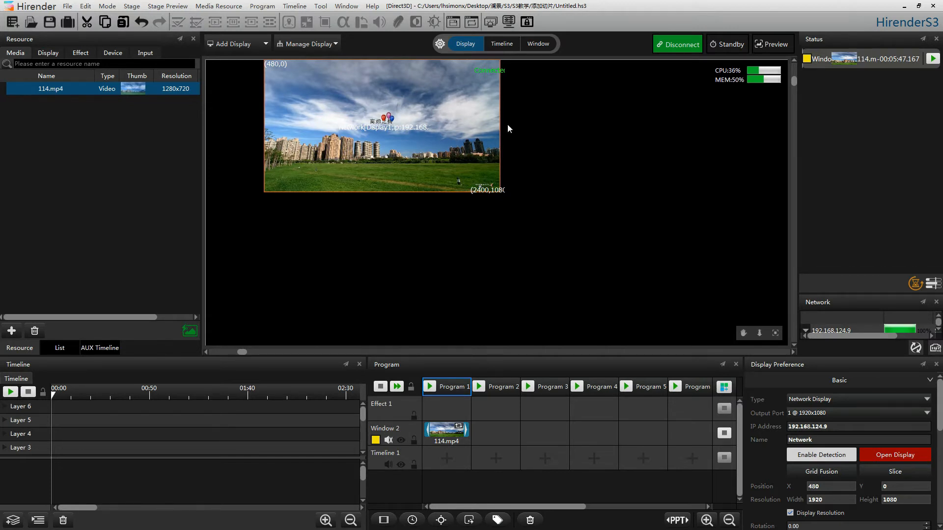
Open the slice settings of the network display and add a rectangle slice
{"action": "double_click", "coordinate": [456, 129]}
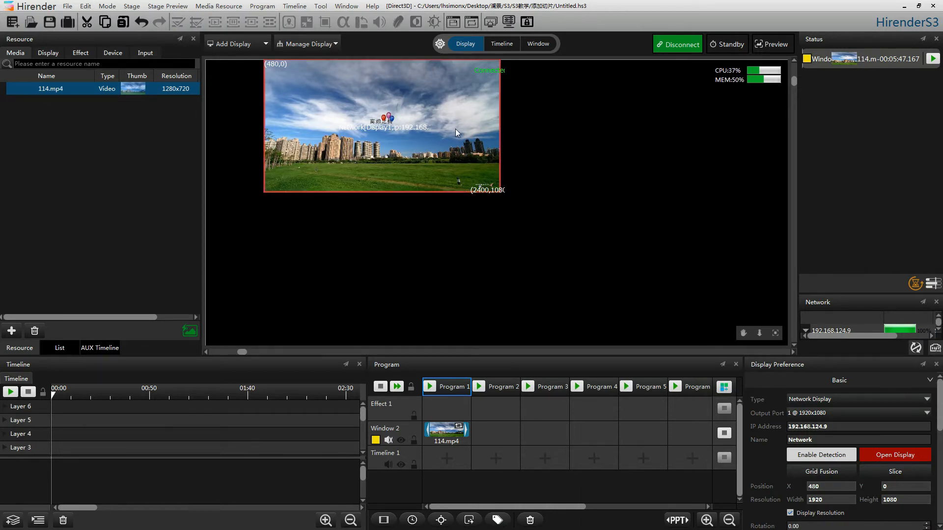
{"action": "left_click", "coordinate": [280, 98]}
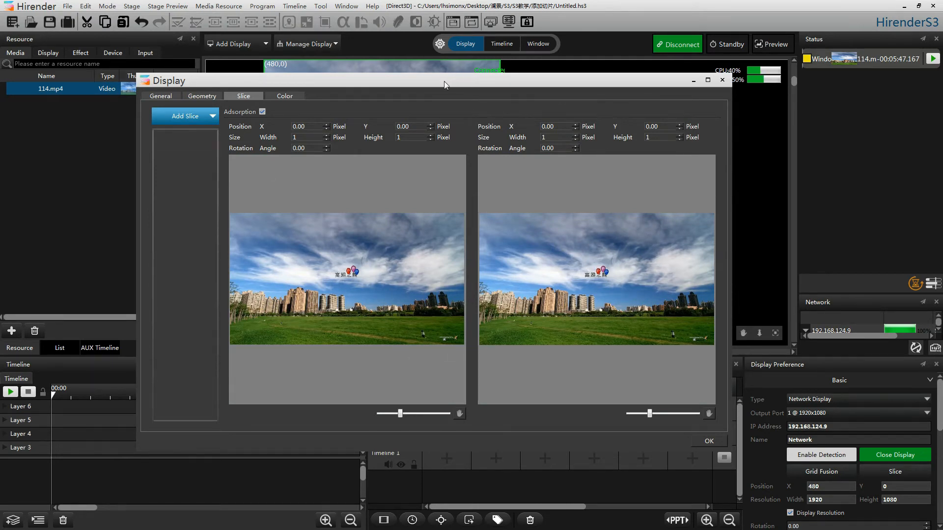
{"action": "left_click_drag", "start_coordinate": [444, 81], "coordinate": [456, 95]}
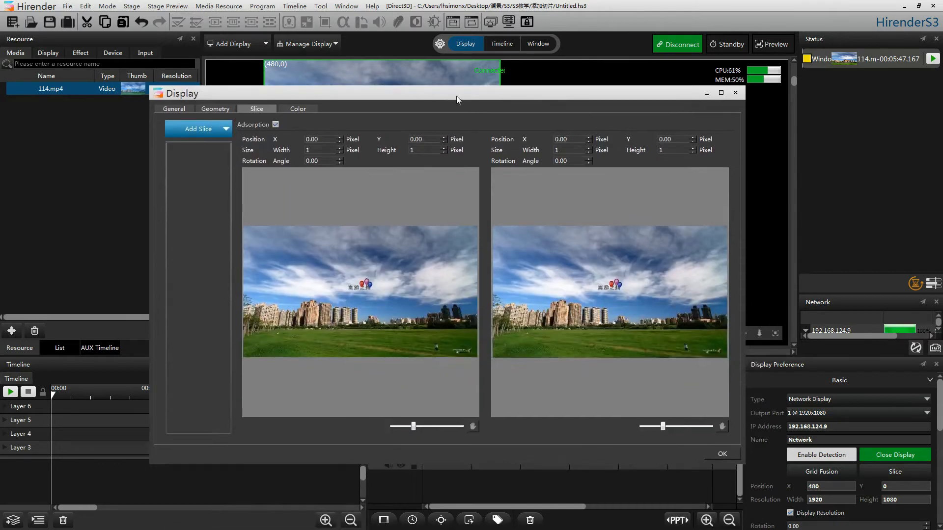
{"action": "left_click", "coordinate": [216, 133]}
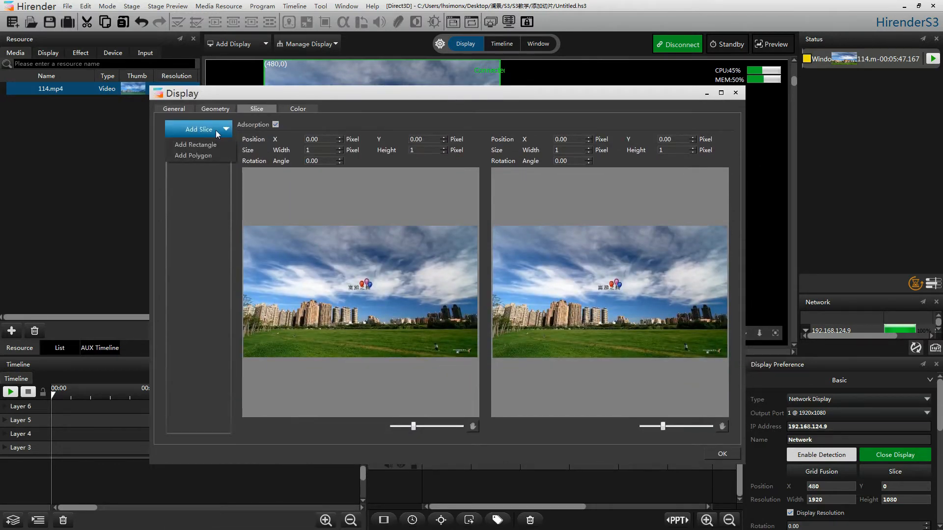
{"action": "left_click", "coordinate": [210, 146]}
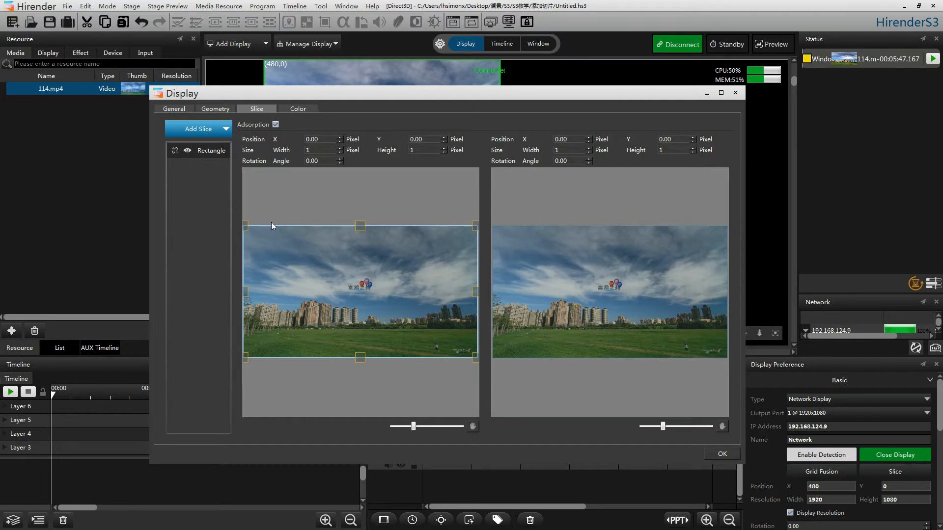
Shrink the rectangle slice's input region to about 1268 × 617 px and place it at about X 326, Y 213
{"action": "left_click", "coordinate": [213, 157]}
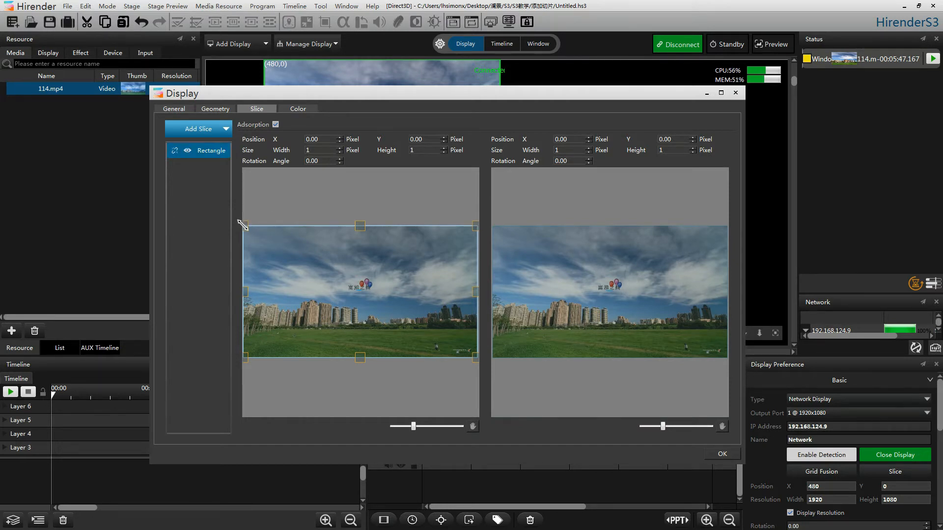
{"action": "left_click_drag", "start_coordinate": [244, 226], "coordinate": [321, 281]}
{"action": "left_click_drag", "start_coordinate": [418, 317], "coordinate": [376, 287]}
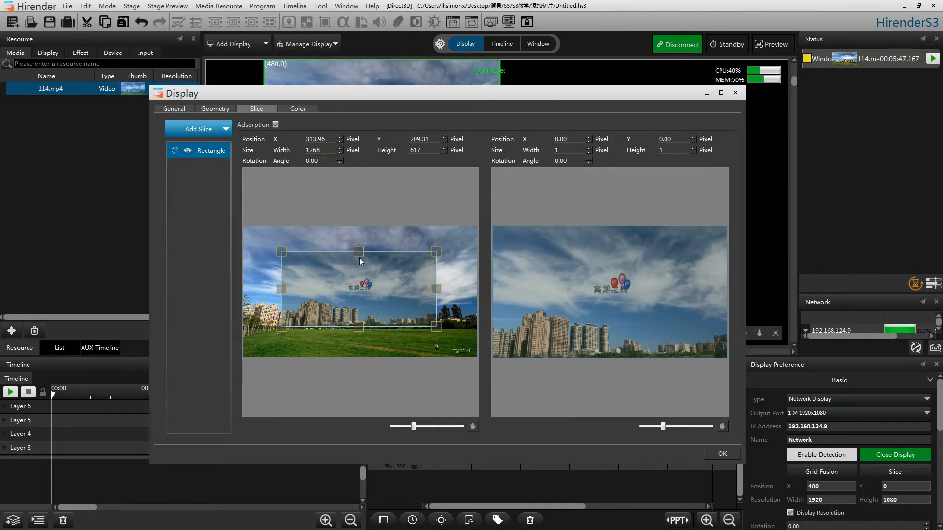
{"action": "mouse_move", "coordinate": [341, 266]}
{"action": "left_mouse_down"}
{"action": "mouse_move", "coordinate": [358, 270]}
{"action": "mouse_move", "coordinate": [343, 267]}
{"action": "left_mouse_up"}
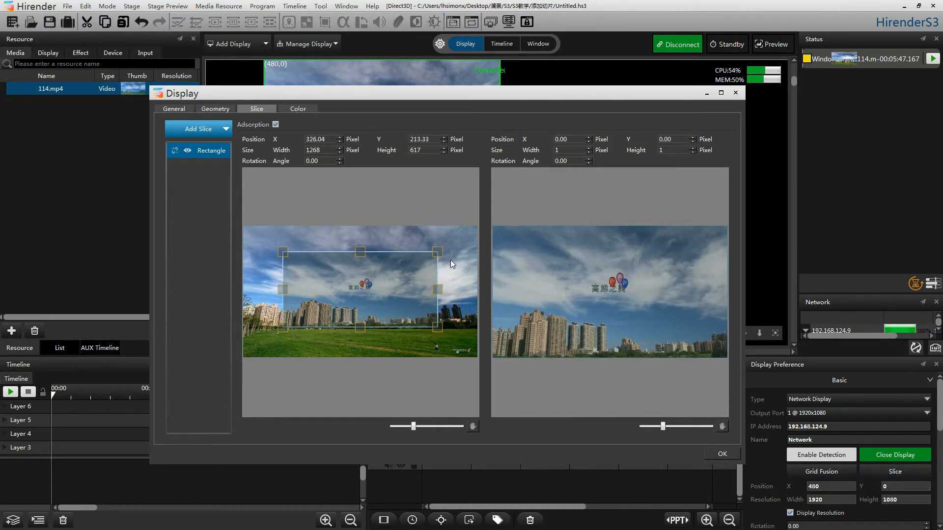
{"action": "mouse_move", "coordinate": [438, 254]}
{"action": "left_mouse_down"}
{"action": "mouse_move", "coordinate": [440, 318]}
{"action": "mouse_move", "coordinate": [431, 256]}
{"action": "left_mouse_up"}
Link the rectangle slice's input and output regions, move them together to about X 338, Y 181 on the input, and unlink them
{"action": "mouse_move", "coordinate": [173, 152]}
{"action": "left_click", "coordinate": [174, 152]}
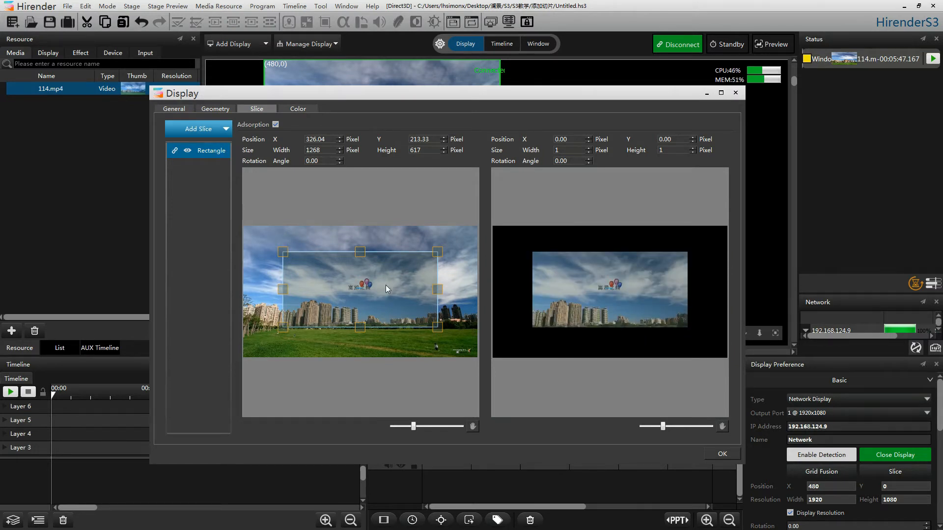
{"action": "mouse_move", "coordinate": [387, 286]}
{"action": "left_mouse_down"}
{"action": "mouse_move", "coordinate": [359, 278]}
{"action": "mouse_move", "coordinate": [349, 299]}
{"action": "mouse_move", "coordinate": [379, 307]}
{"action": "mouse_move", "coordinate": [409, 289]}
{"action": "mouse_move", "coordinate": [404, 271]}
{"action": "mouse_move", "coordinate": [372, 270]}
{"action": "mouse_move", "coordinate": [376, 293]}
{"action": "mouse_move", "coordinate": [394, 291]}
{"action": "mouse_move", "coordinate": [354, 307]}
{"action": "mouse_move", "coordinate": [402, 329]}
{"action": "mouse_move", "coordinate": [412, 302]}
{"action": "mouse_move", "coordinate": [396, 285]}
{"action": "left_mouse_up"}
{"action": "left_click", "coordinate": [175, 151]}
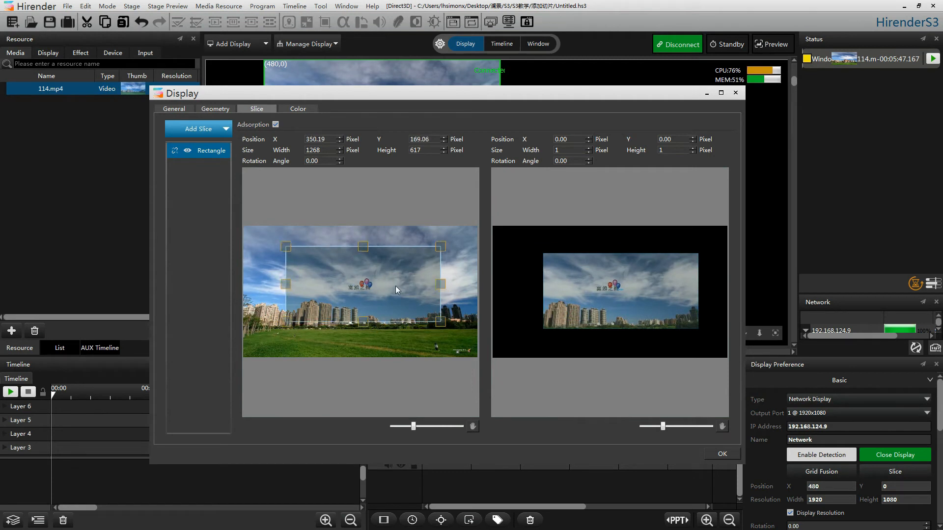
Hide the rectangle slice and draw a closed five-point polygon slice, about 845 × 877 px, on the input picture
{"action": "left_click", "coordinate": [187, 151]}
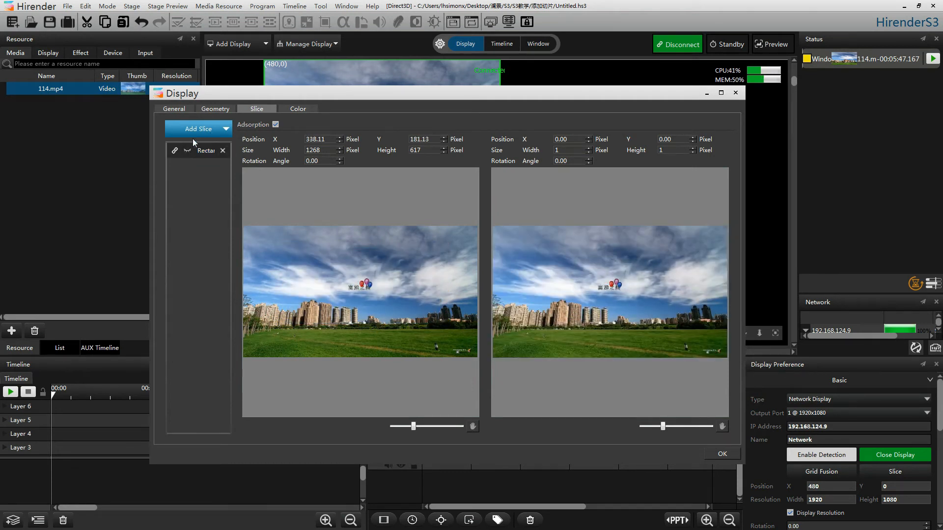
{"action": "left_click", "coordinate": [213, 128]}
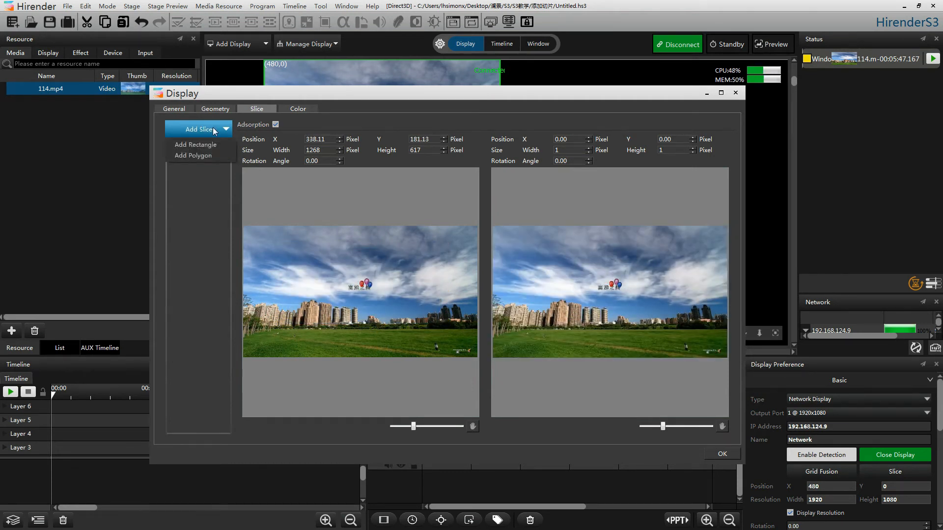
{"action": "left_click", "coordinate": [198, 155]}
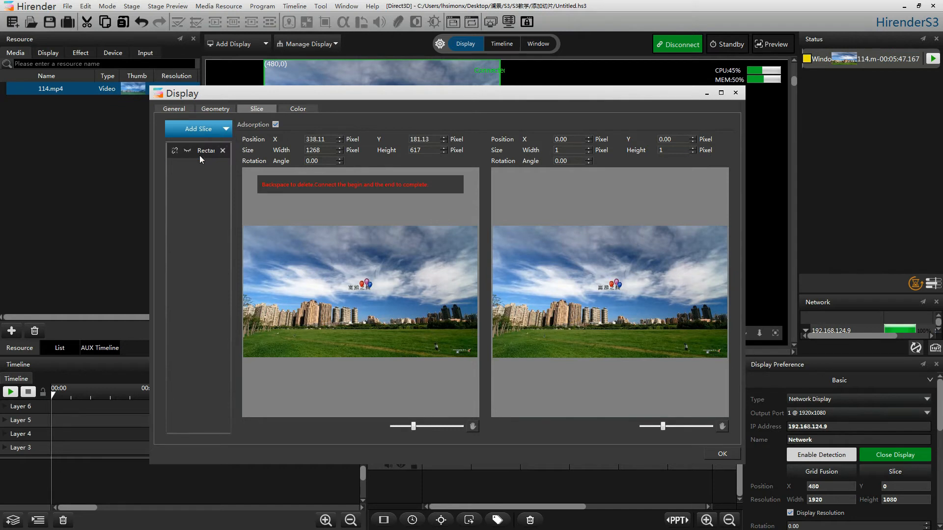
{"action": "left_click", "coordinate": [315, 242]}
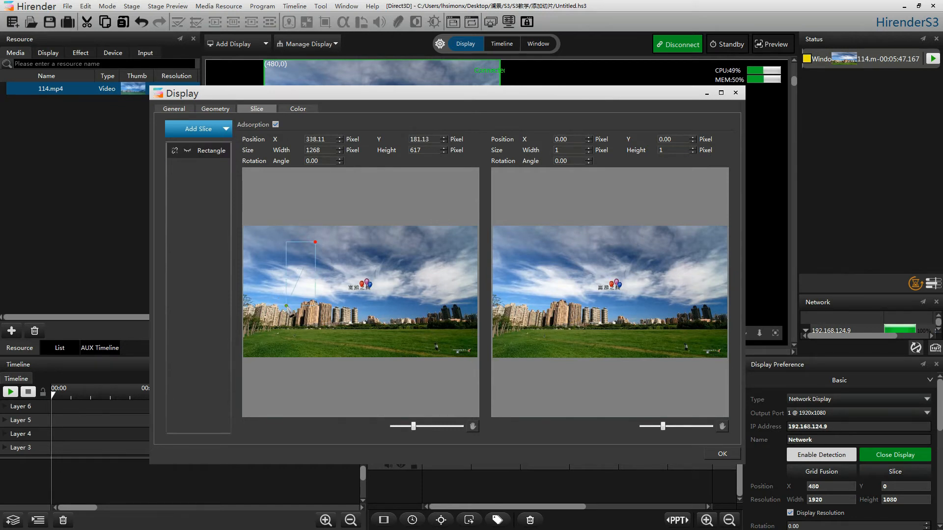
{"action": "left_click", "coordinate": [286, 307]}
{"action": "left_click", "coordinate": [327, 349]}
{"action": "left_click", "coordinate": [390, 316]}
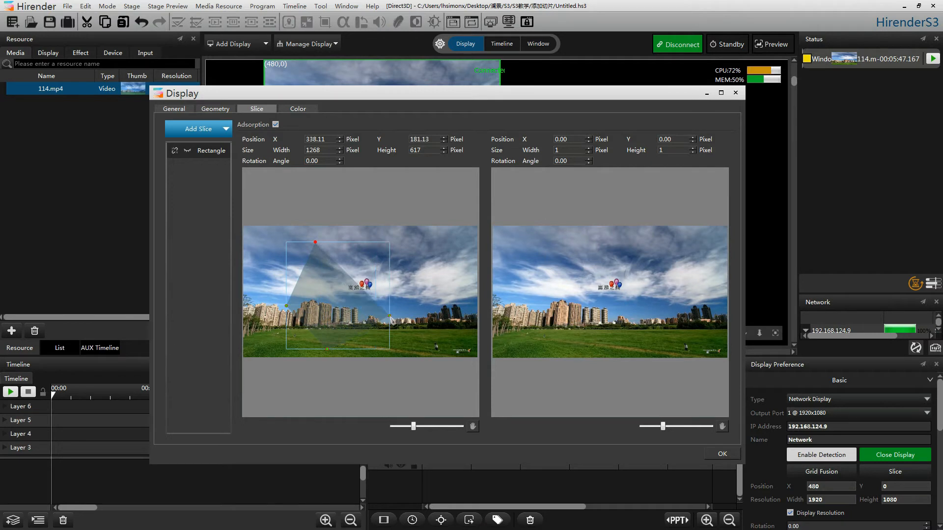
{"action": "left_click", "coordinate": [390, 257]}
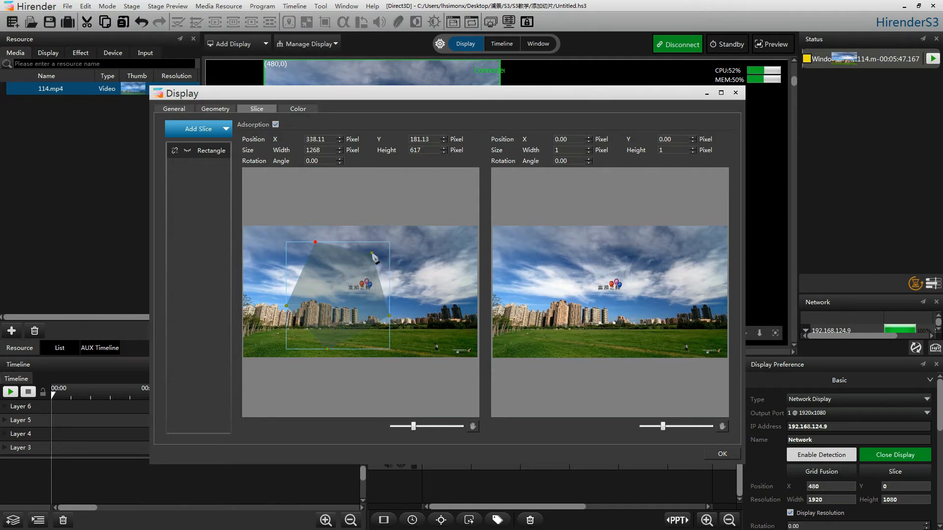
{"action": "left_click", "coordinate": [372, 253]}
{"action": "left_click", "coordinate": [332, 268]}
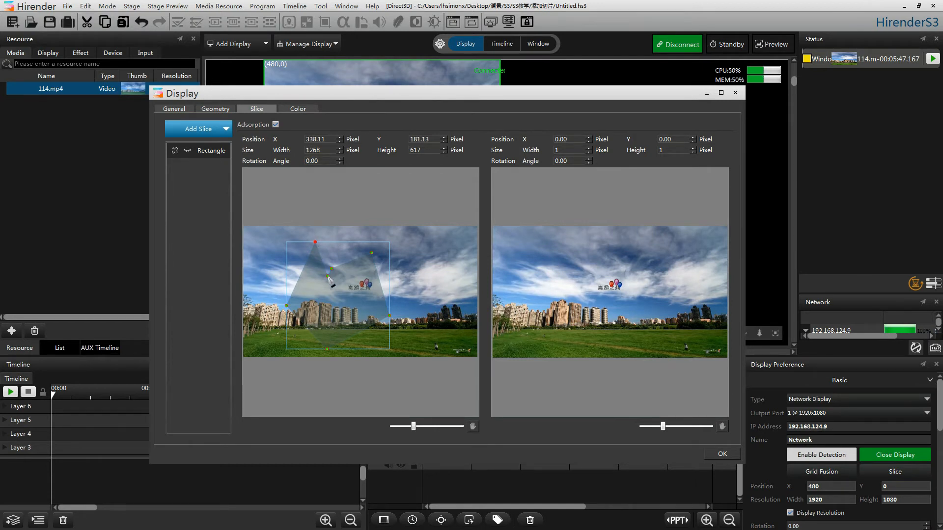
{"action": "right_click", "coordinate": [327, 276]}
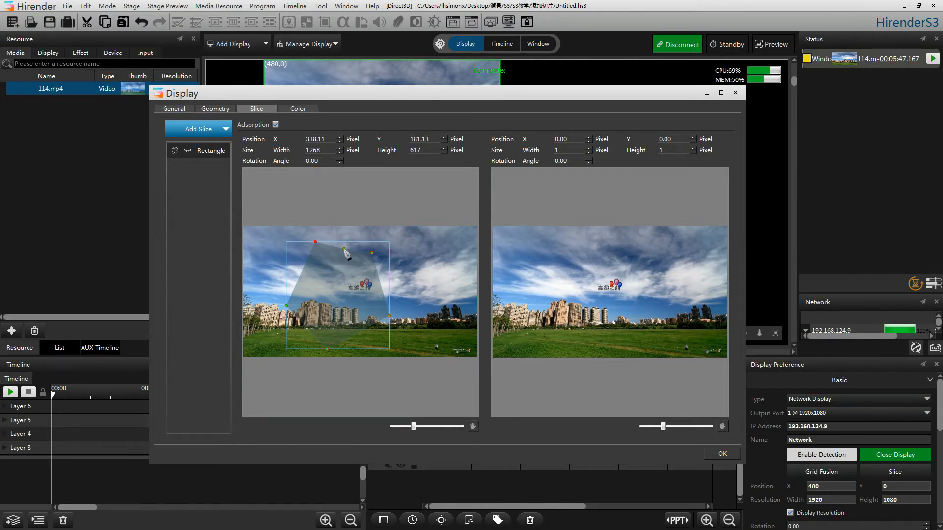
{"action": "left_click", "coordinate": [316, 243]}
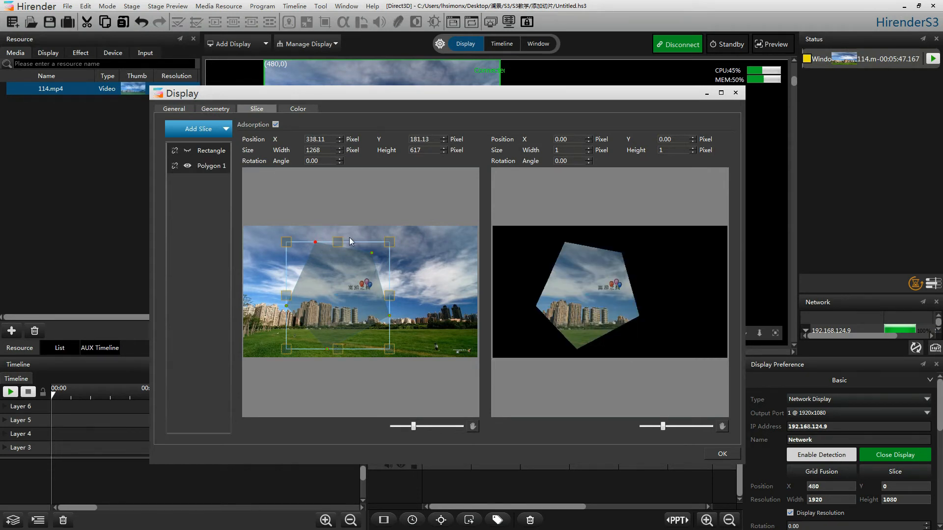
Move the polygon slice's input region to about X 978, Y 93 and make the rectangle slice visible
{"action": "mouse_move", "coordinate": [332, 293]}
{"action": "left_mouse_down"}
{"action": "mouse_move", "coordinate": [402, 291]}
{"action": "mouse_move", "coordinate": [342, 292]}
{"action": "mouse_move", "coordinate": [391, 287]}
{"action": "mouse_move", "coordinate": [349, 269]}
{"action": "mouse_move", "coordinate": [364, 287]}
{"action": "mouse_move", "coordinate": [333, 280]}
{"action": "left_mouse_up"}
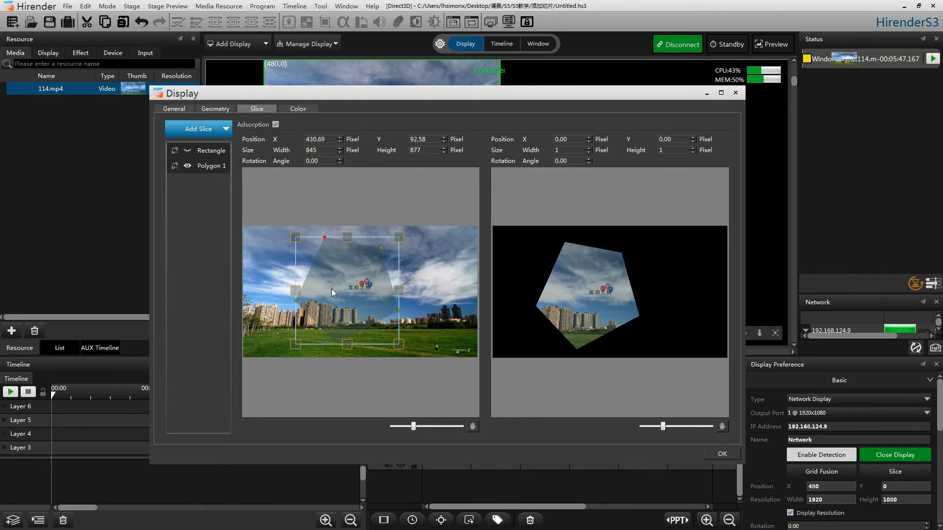
{"action": "left_click_drag", "start_coordinate": [331, 289], "coordinate": [399, 288]}
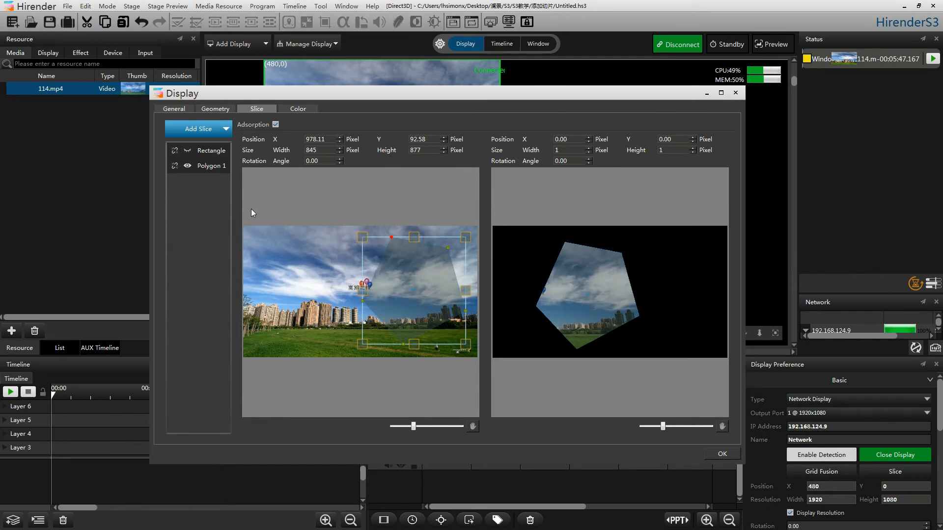
{"action": "left_click", "coordinate": [188, 151]}
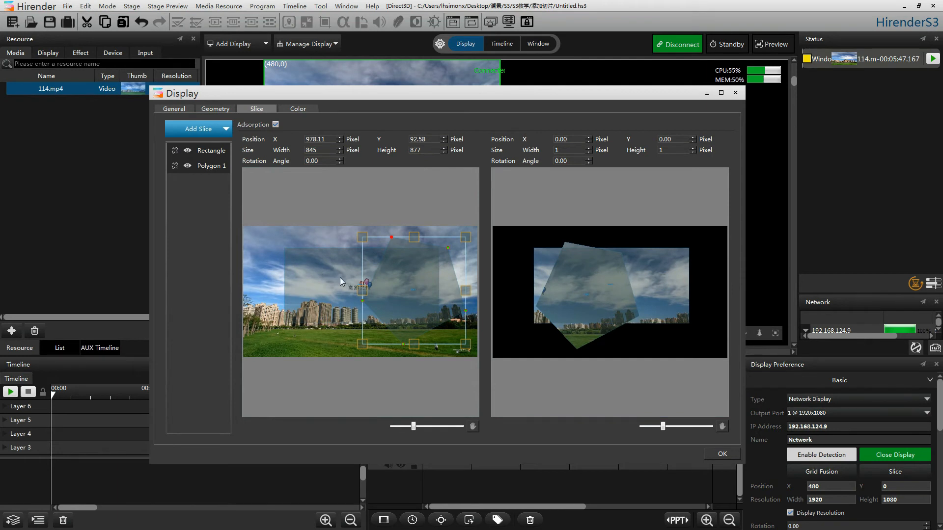
Resize the rectangle slice's input region to about 882 × 427 px and place it at about X 55, Y 394
{"action": "left_click", "coordinate": [315, 272]}
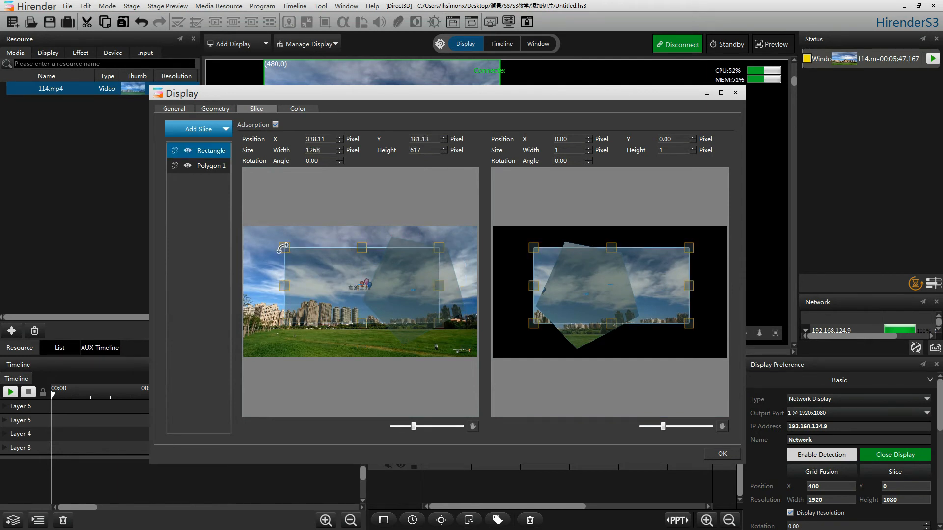
{"action": "left_click_drag", "start_coordinate": [284, 248], "coordinate": [364, 287]}
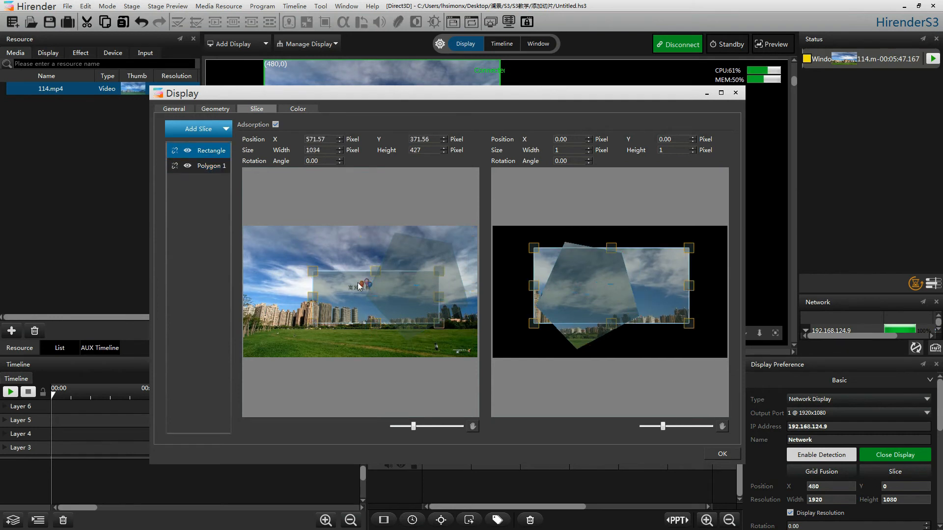
{"action": "left_click_drag", "start_coordinate": [358, 281], "coordinate": [295, 286]}
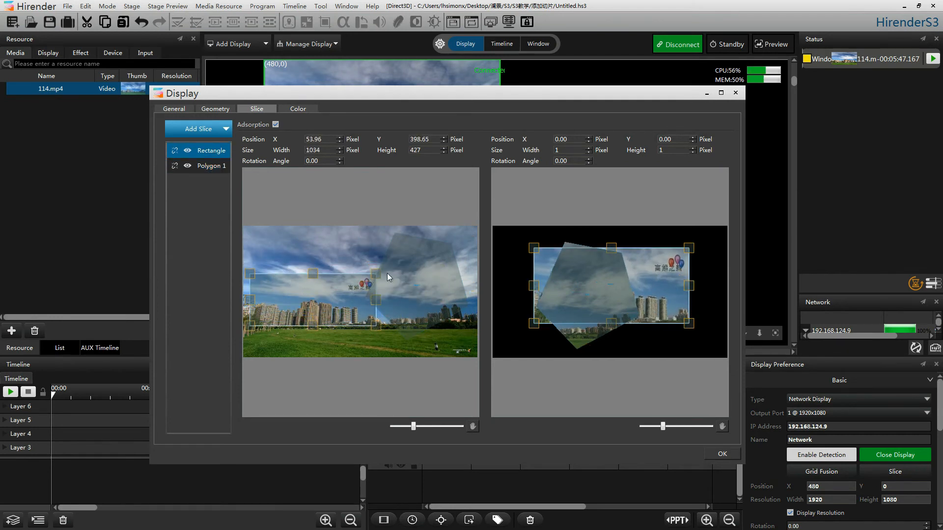
{"action": "left_click_drag", "start_coordinate": [375, 299], "coordinate": [357, 300]}
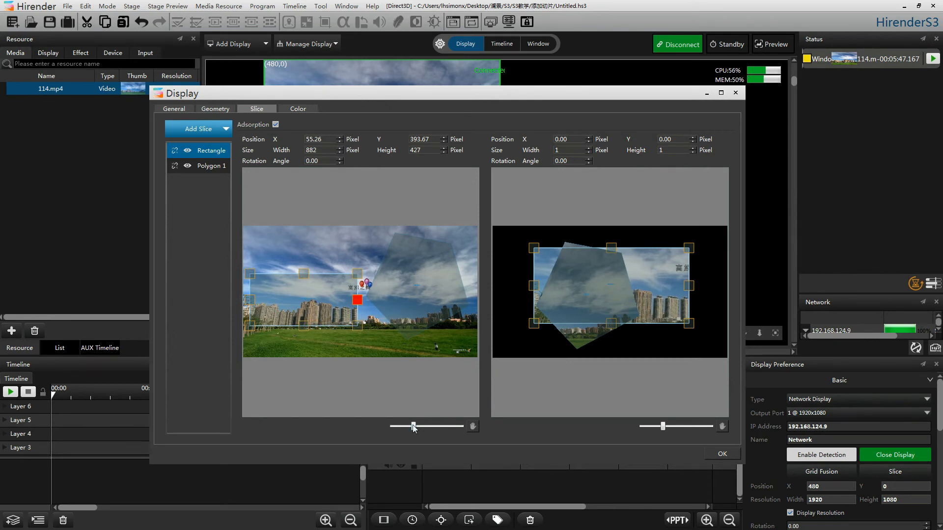
Snap the polygon slice's left side to the rectangle slice's right edge on the input, at about X 937, Y 150
{"action": "left_click_drag", "start_coordinate": [413, 425], "coordinate": [462, 427]}
{"action": "left_click", "coordinate": [472, 426]}
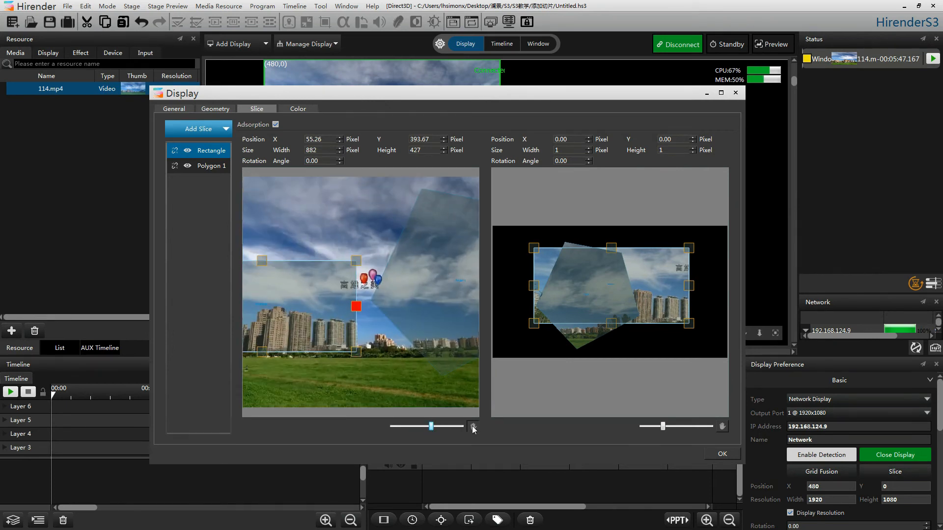
{"action": "scroll", "coordinate": [402, 359], "scroll_direction": "up", "scroll_amount": 1}
{"action": "left_click_drag", "start_coordinate": [402, 359], "coordinate": [363, 225]}
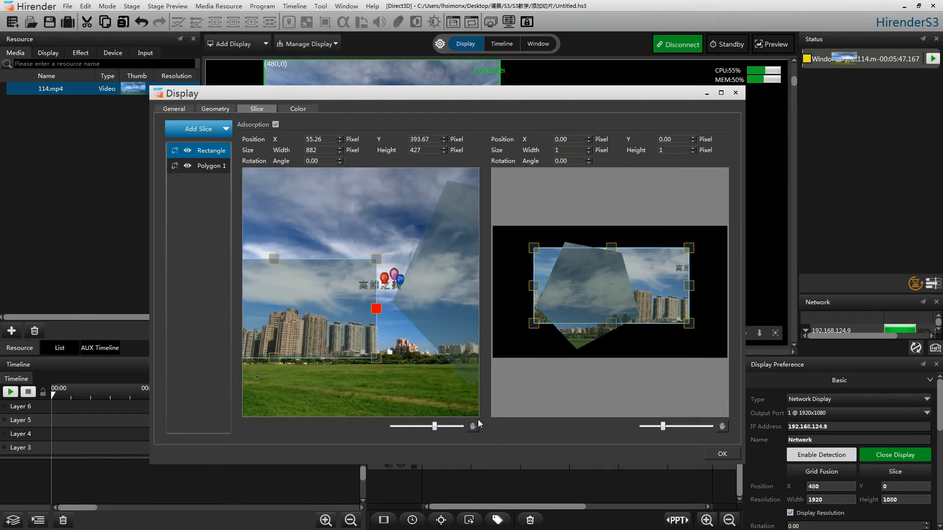
{"action": "left_click", "coordinate": [447, 309]}
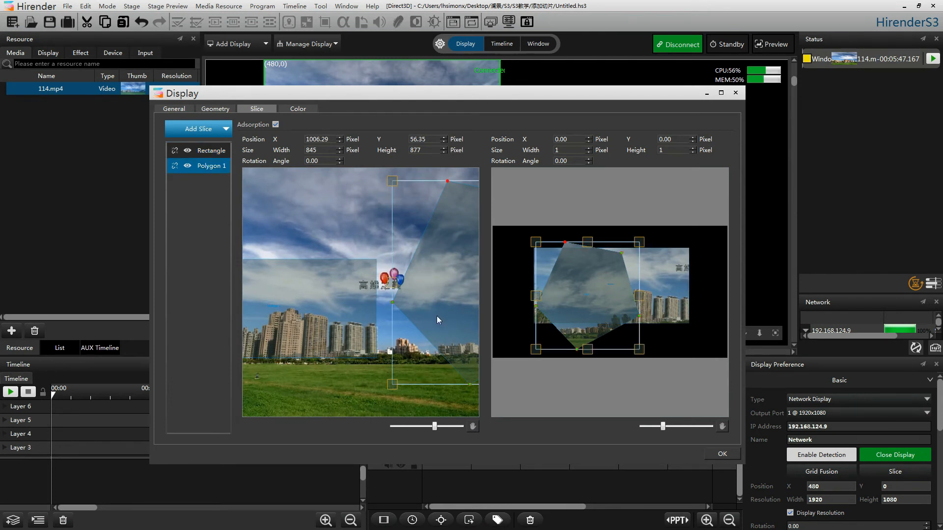
{"action": "left_click_drag", "start_coordinate": [442, 313], "coordinate": [442, 289]}
{"action": "scroll", "coordinate": [442, 290], "scroll_direction": "up", "scroll_amount": 2}
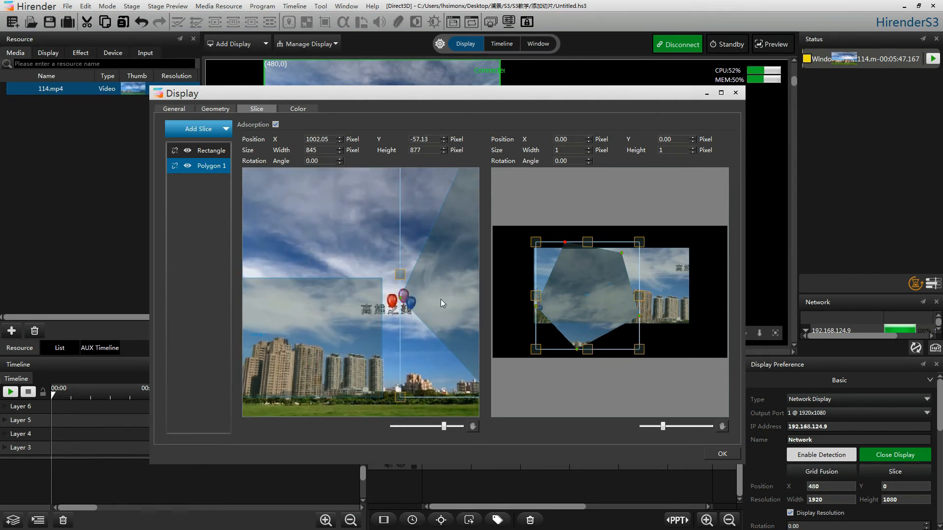
{"action": "left_click_drag", "start_coordinate": [441, 303], "coordinate": [424, 278]}
{"action": "scroll", "coordinate": [423, 278], "scroll_direction": "down", "scroll_amount": 5}
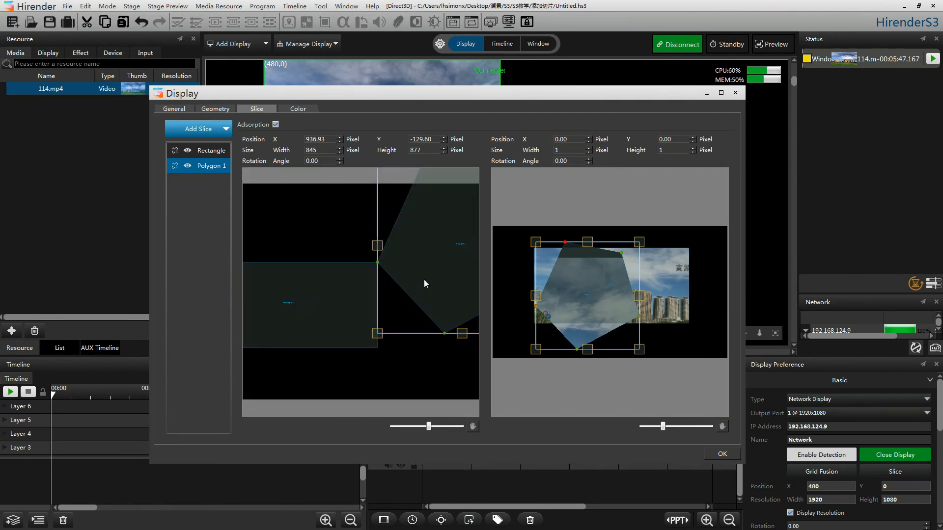
{"action": "scroll", "coordinate": [423, 279], "scroll_direction": "down", "scroll_amount": 1}
{"action": "left_click_drag", "start_coordinate": [411, 263], "coordinate": [401, 291]}
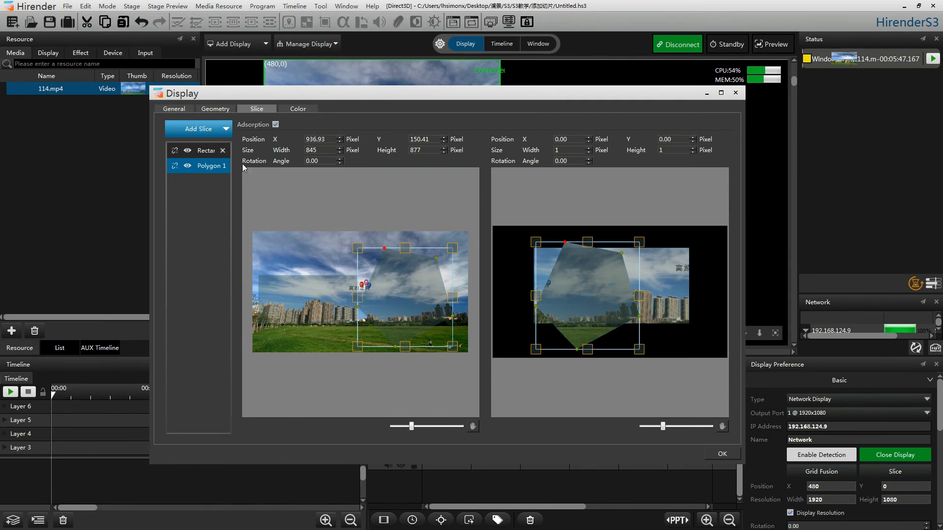
Hide the rectangle slice and enlarge the polygon slice's output region to about 1086 × 953 px, at about X 269, Y 57
{"action": "mouse_move", "coordinate": [209, 170]}
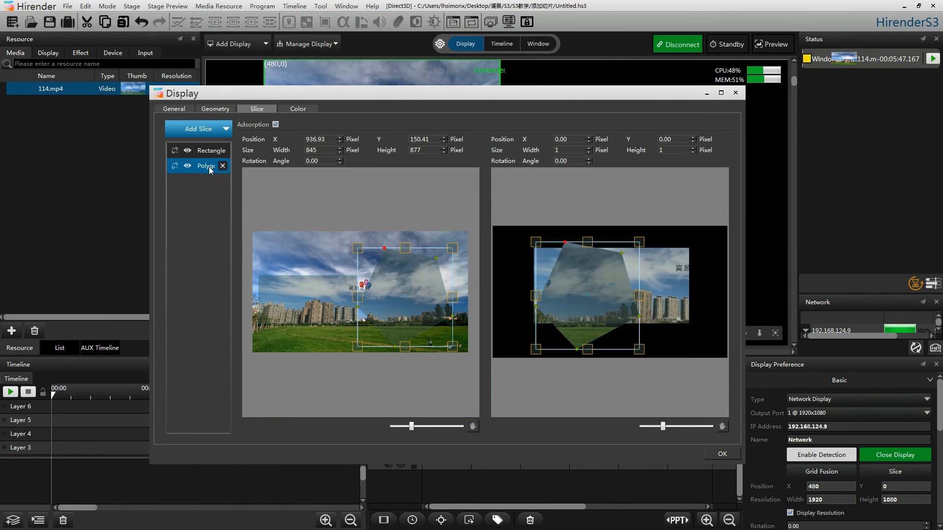
{"action": "left_click", "coordinate": [187, 151]}
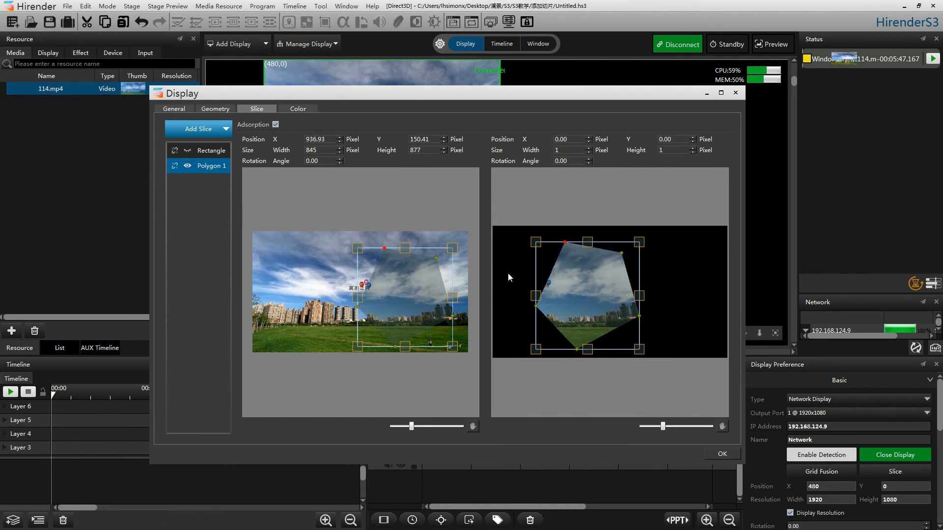
{"action": "left_click", "coordinate": [667, 275]}
{"action": "left_click", "coordinate": [588, 285]}
{"action": "scroll", "coordinate": [606, 299], "scroll_direction": "up", "scroll_amount": 3}
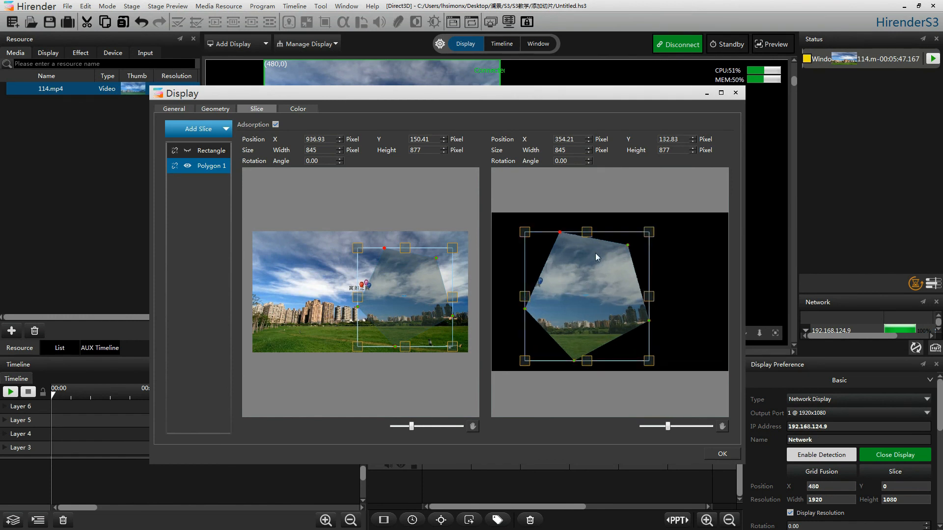
{"action": "scroll", "coordinate": [572, 298], "scroll_direction": "up", "scroll_amount": 1}
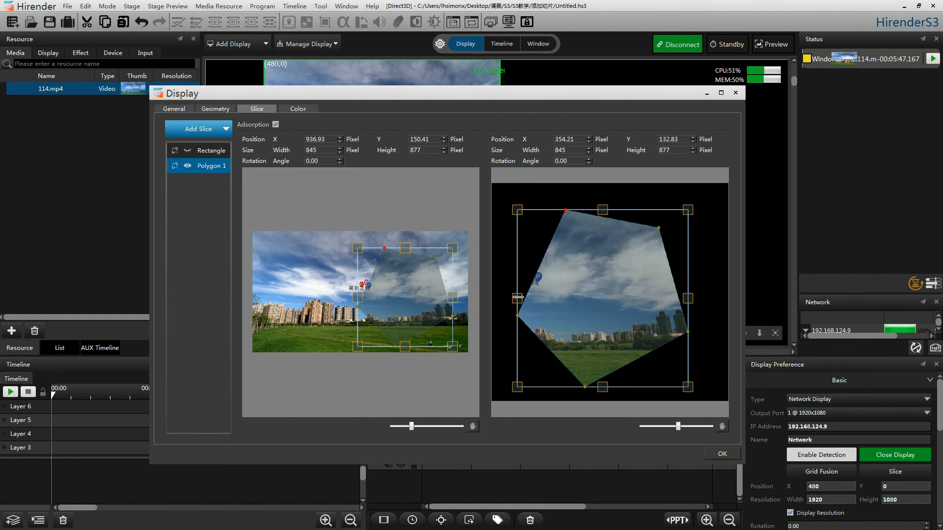
{"action": "left_click_drag", "start_coordinate": [518, 297], "coordinate": [500, 299]}
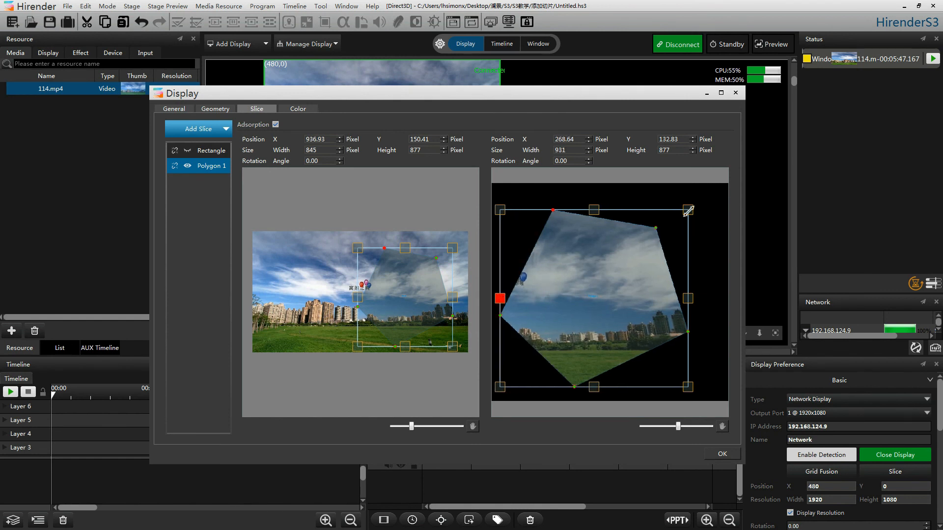
{"action": "left_click_drag", "start_coordinate": [688, 210], "coordinate": [719, 195]}
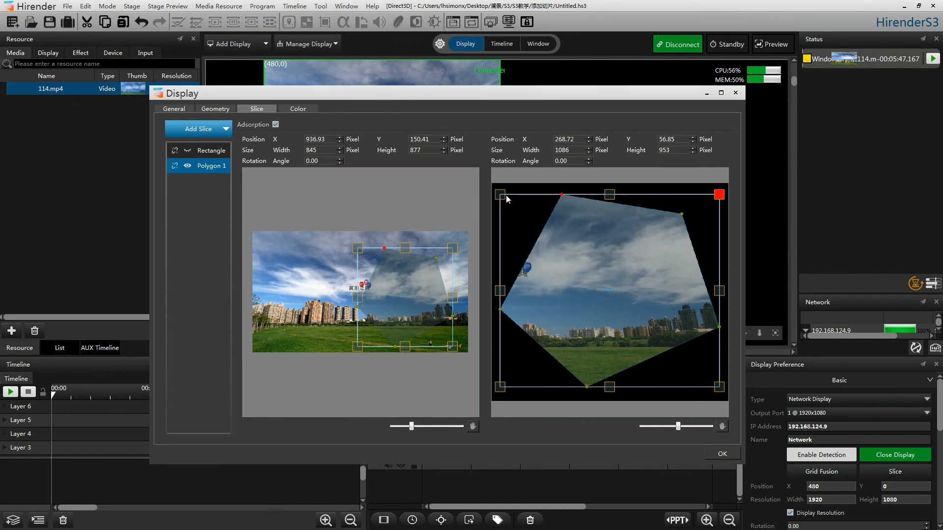
Rotate the polygon slice's output region to about 142° and confirm the slice setup with the rectangle slice visible
{"action": "left_click_drag", "start_coordinate": [494, 194], "coordinate": [643, 291]}
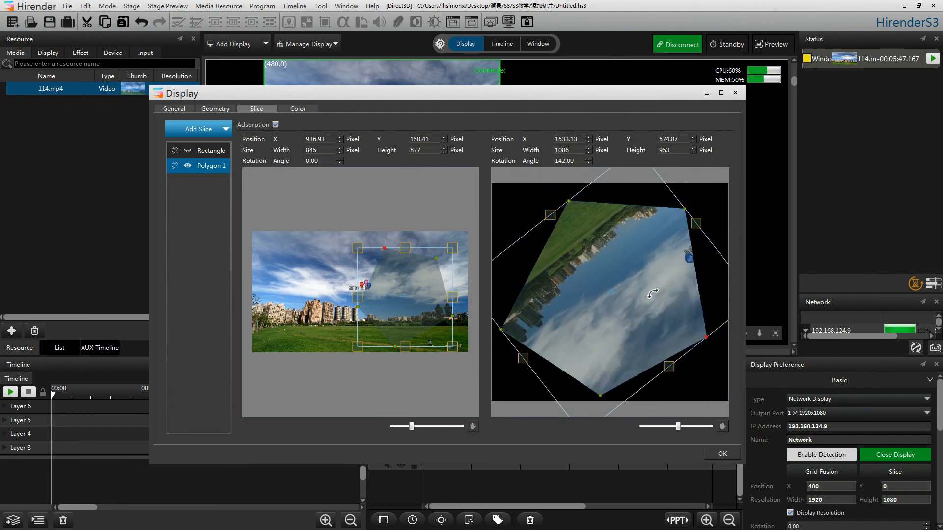
{"action": "left_click", "coordinate": [187, 151]}
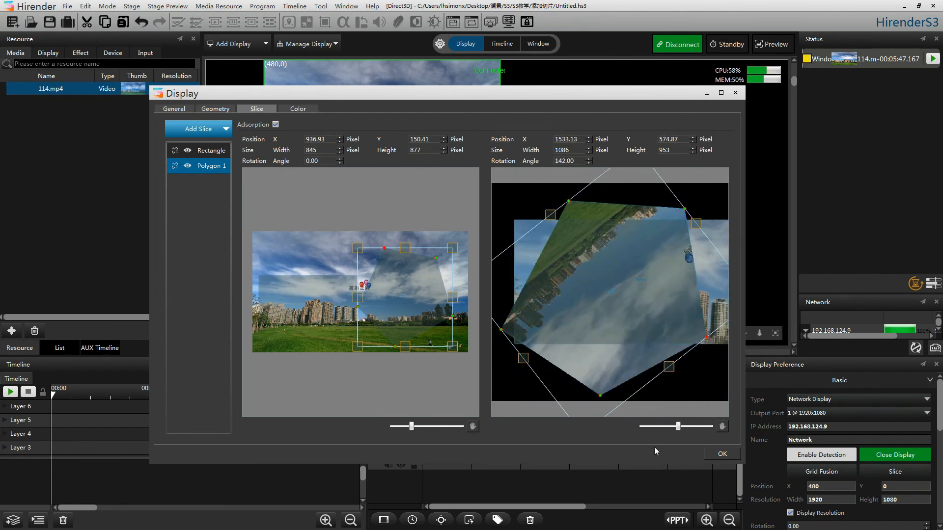
{"action": "left_click", "coordinate": [724, 454]}
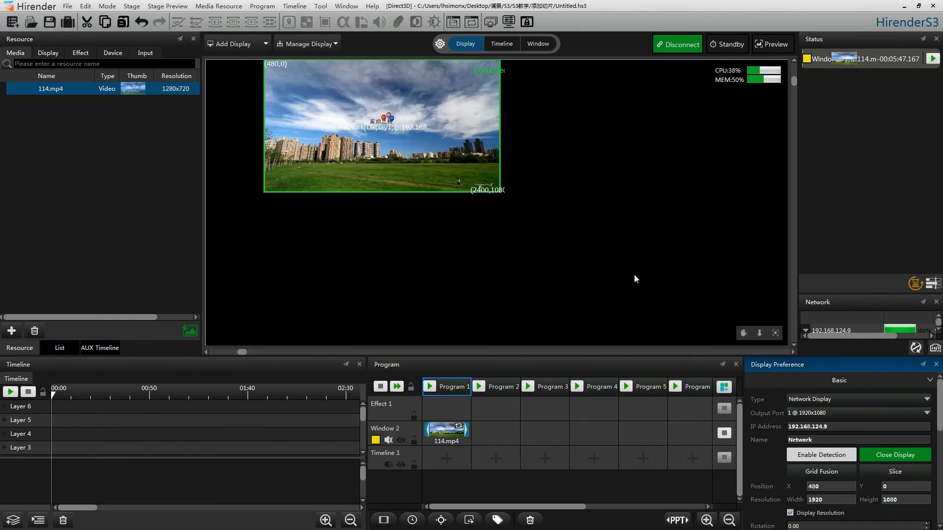